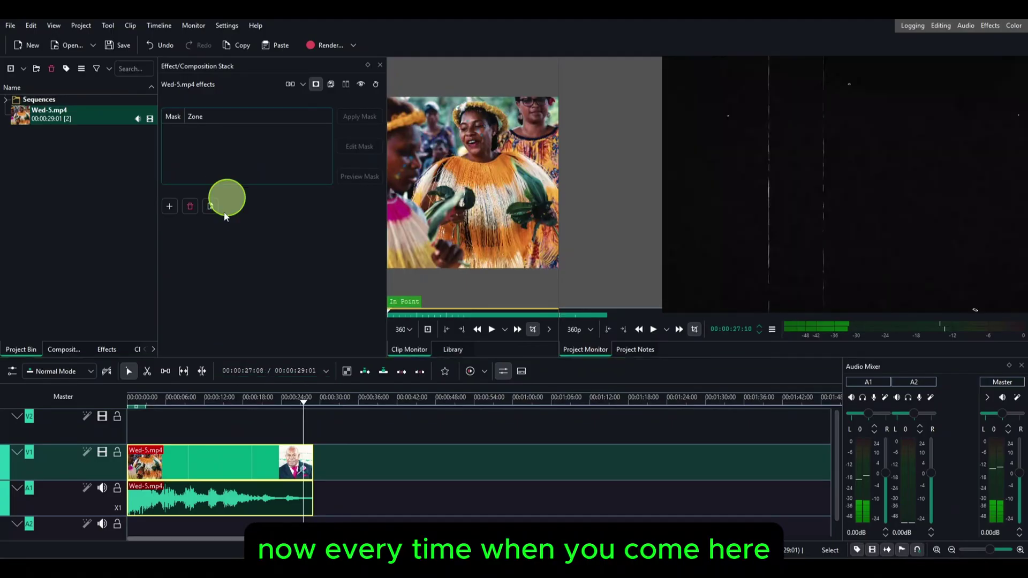
Park the playhead at about 26 seconds and show the clip's masking controls.
{"action": "left_click", "coordinate": [222, 404]}
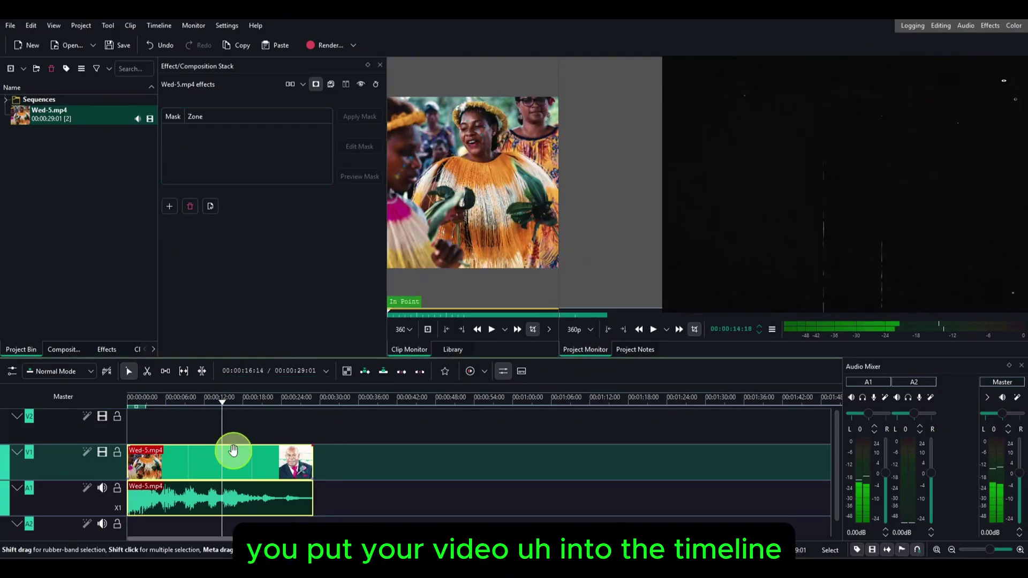
{"action": "left_click", "coordinate": [304, 403]}
{"action": "left_click", "coordinate": [299, 403]}
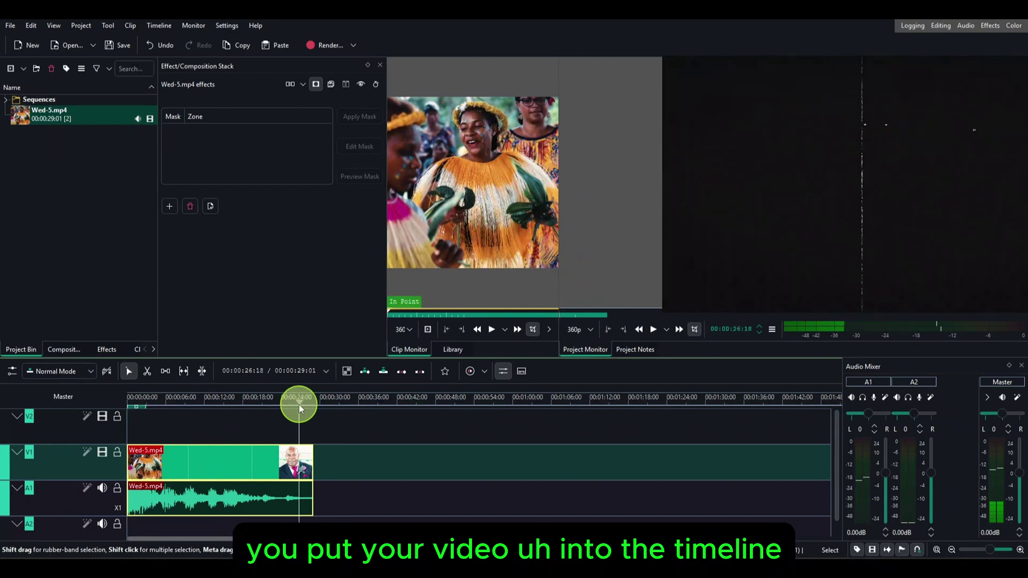
{"action": "left_click", "coordinate": [311, 400]}
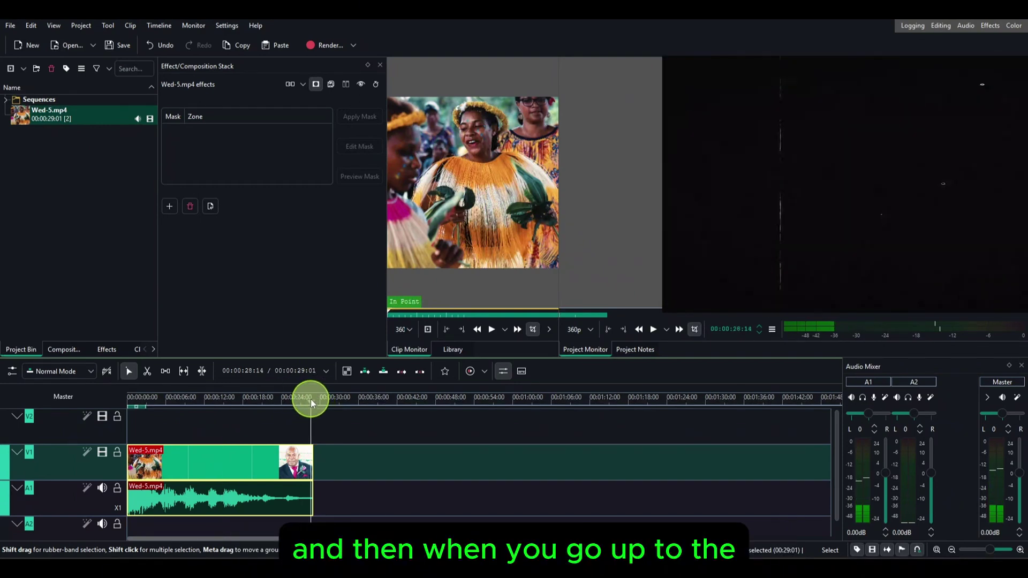
{"action": "left_click_drag", "start_coordinate": [311, 401], "coordinate": [297, 403]}
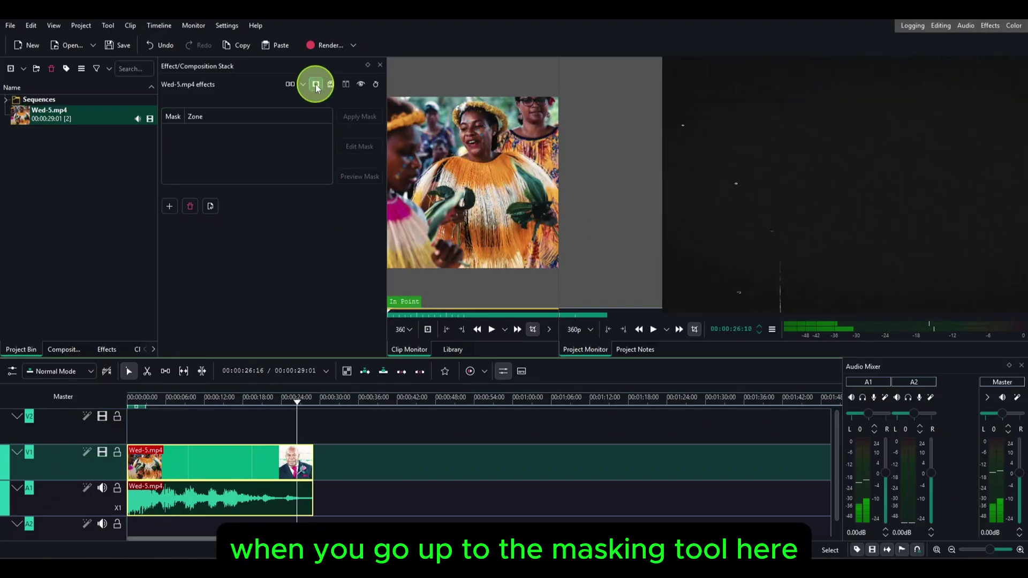
{"action": "left_click", "coordinate": [316, 85]}
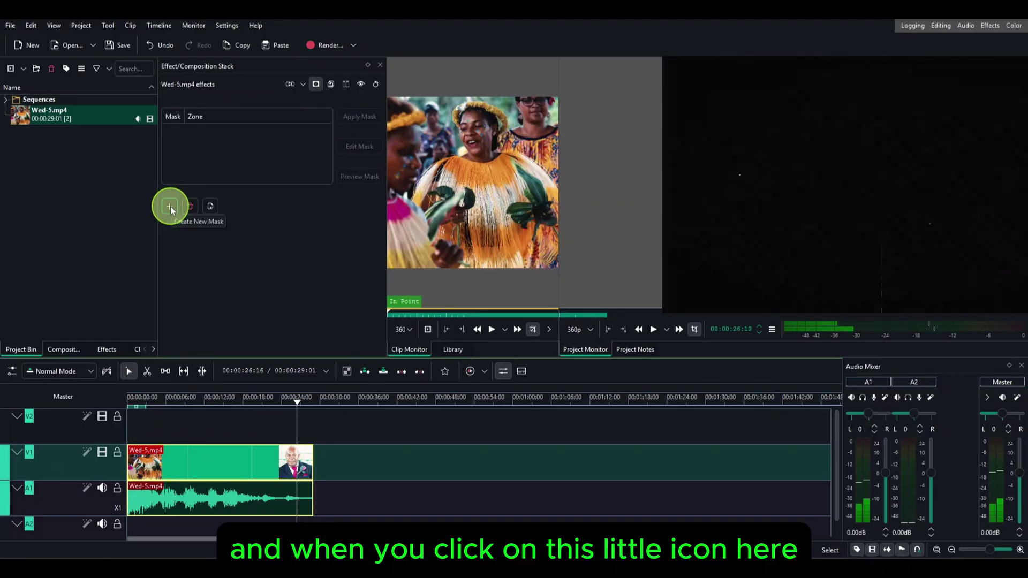
Try creating a new mask, then move aside and dismiss the SAM2 configuration message.
{"action": "left_click", "coordinate": [170, 209]}
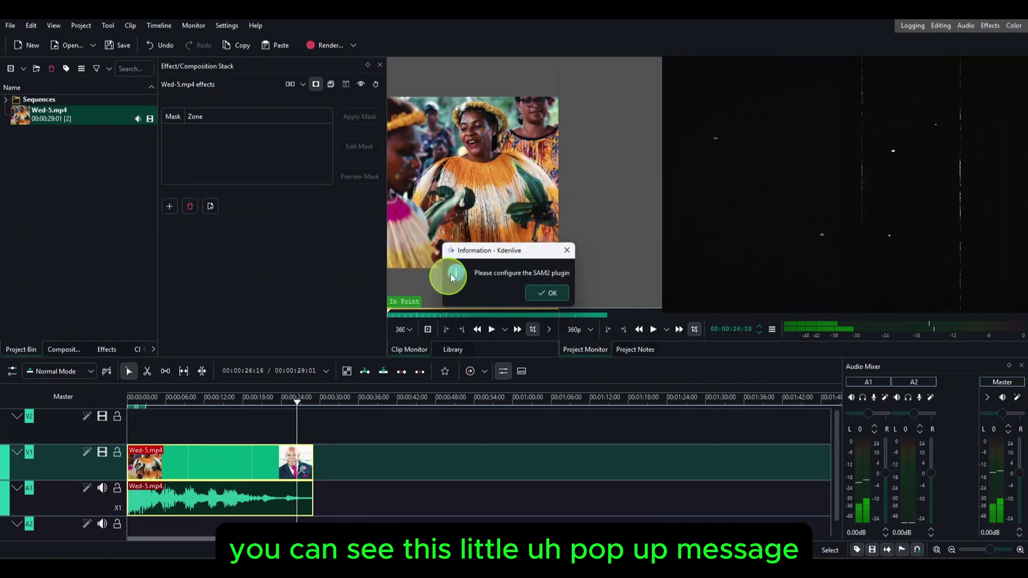
{"action": "left_click_drag", "start_coordinate": [481, 248], "coordinate": [260, 250]}
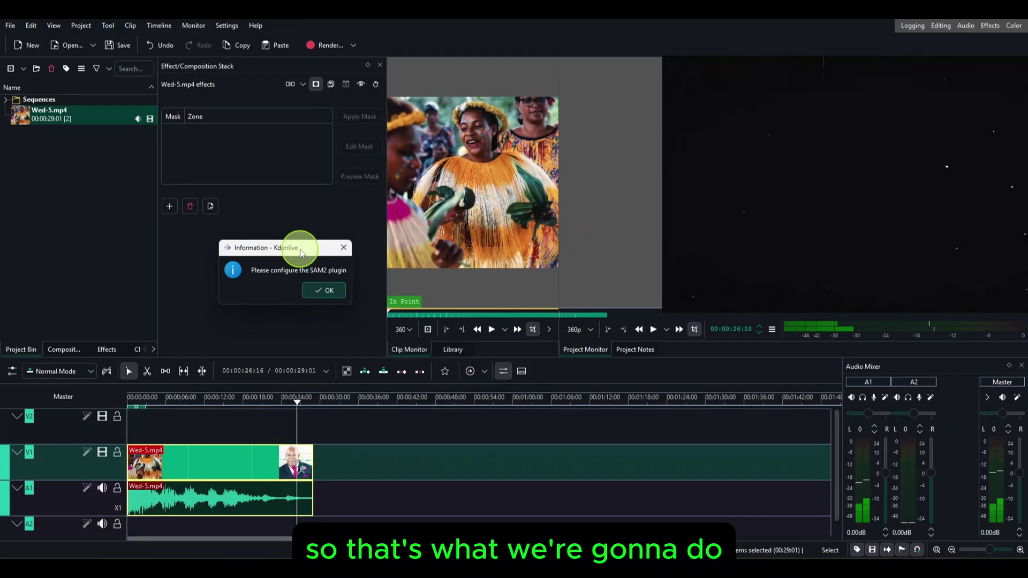
{"action": "left_click", "coordinate": [344, 248]}
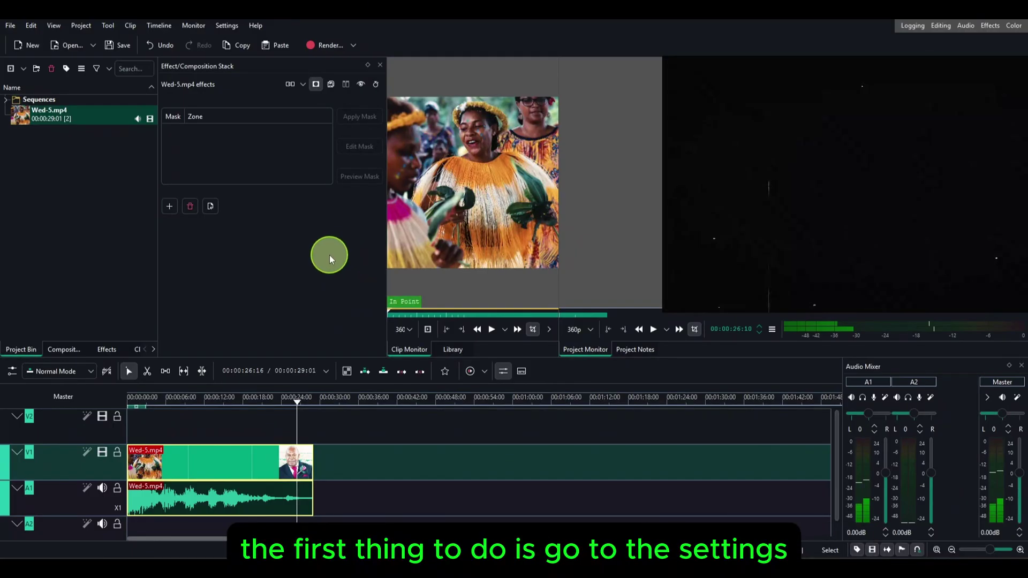
Open Settings > Configure Kdenlive and reposition the window near the top of the screen.
{"action": "left_click", "coordinate": [227, 26]}
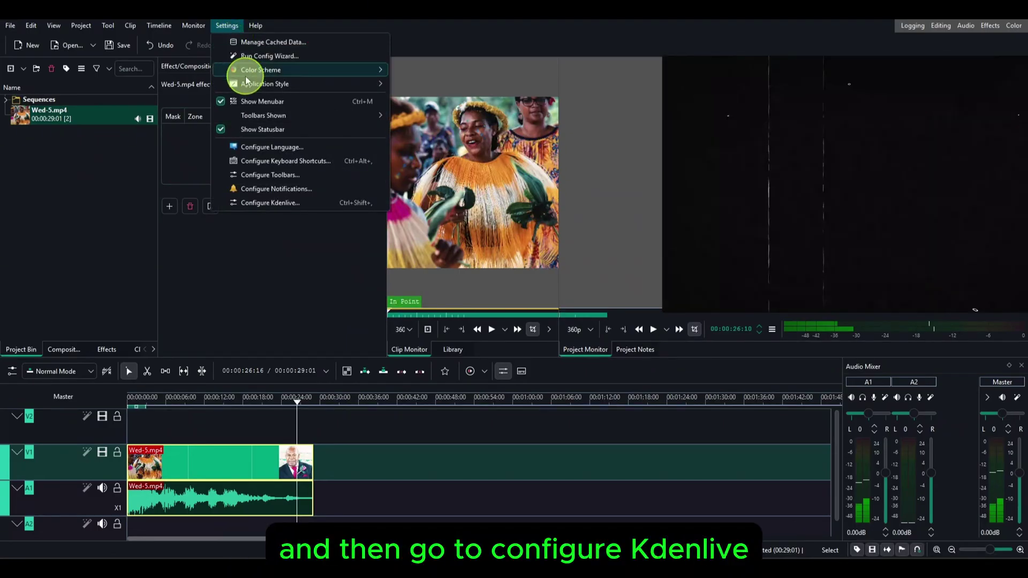
{"action": "left_click", "coordinate": [269, 204]}
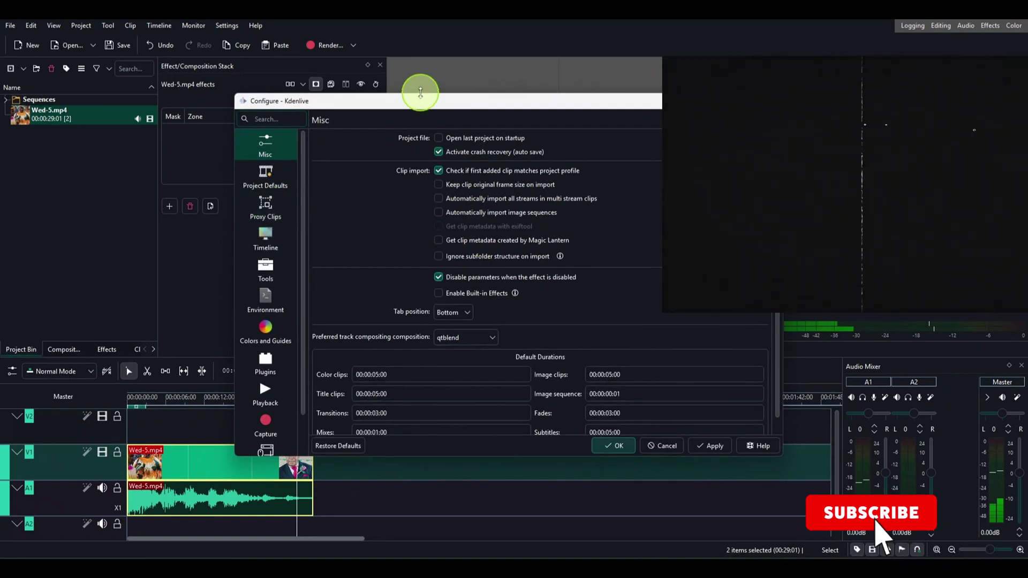
{"action": "left_click_drag", "start_coordinate": [421, 102], "coordinate": [557, 42]}
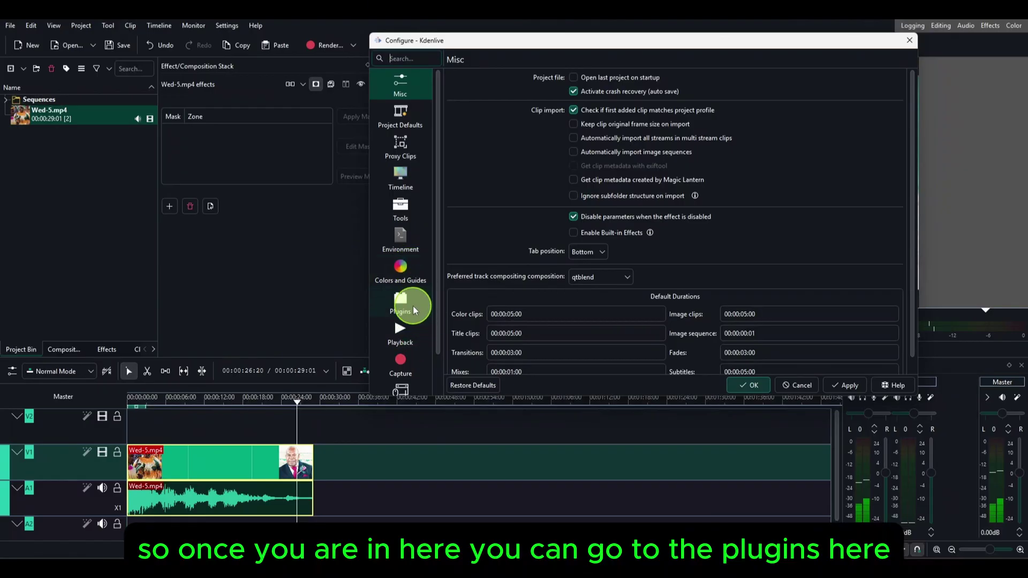
Show the Object Detection tab on the Plugins page of the configuration window.
{"action": "left_click", "coordinate": [412, 309]}
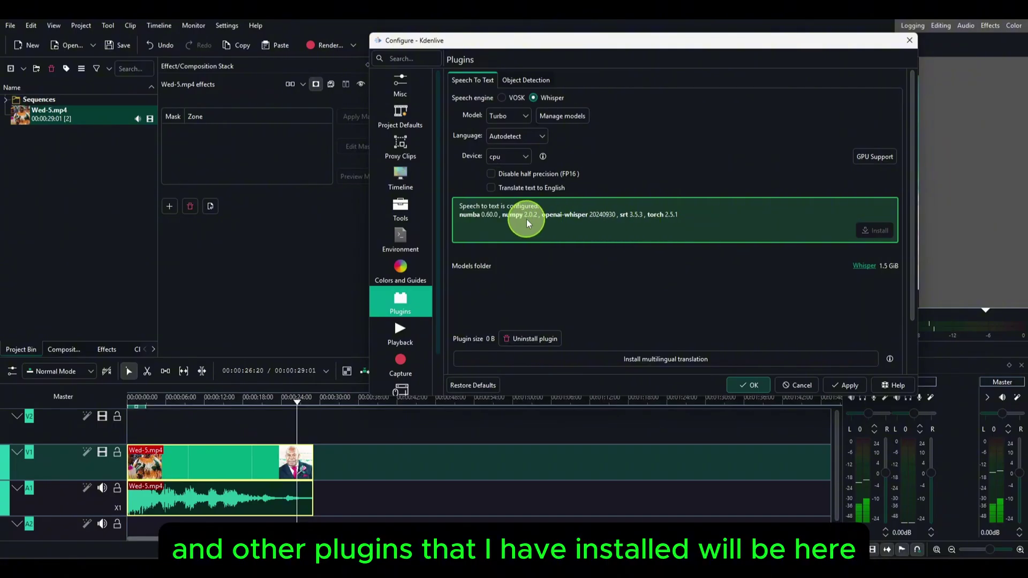
{"action": "left_click", "coordinate": [516, 79]}
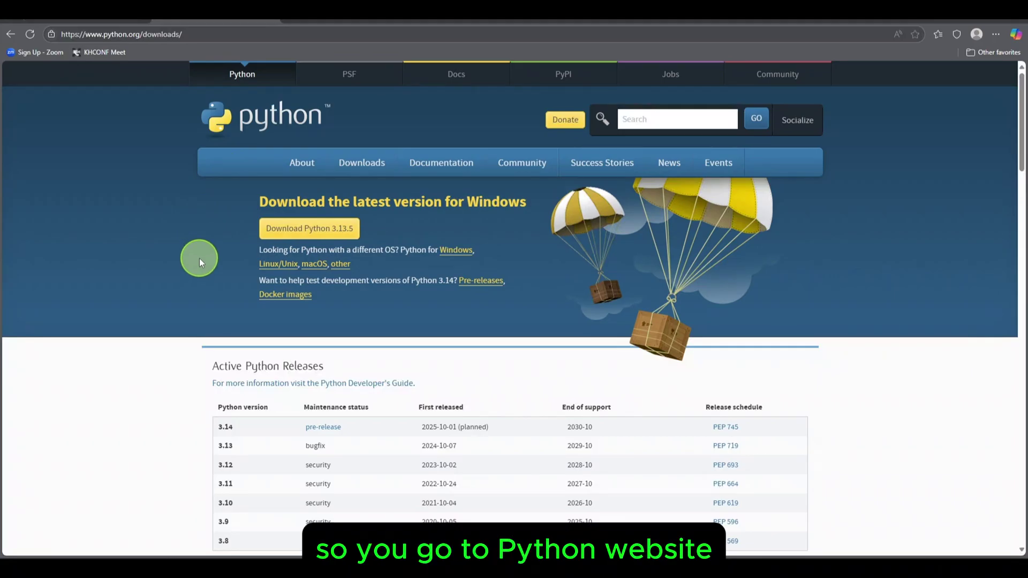
Download the Python 3.13.5 installer for Windows from python.org.
{"action": "left_click", "coordinate": [317, 234]}
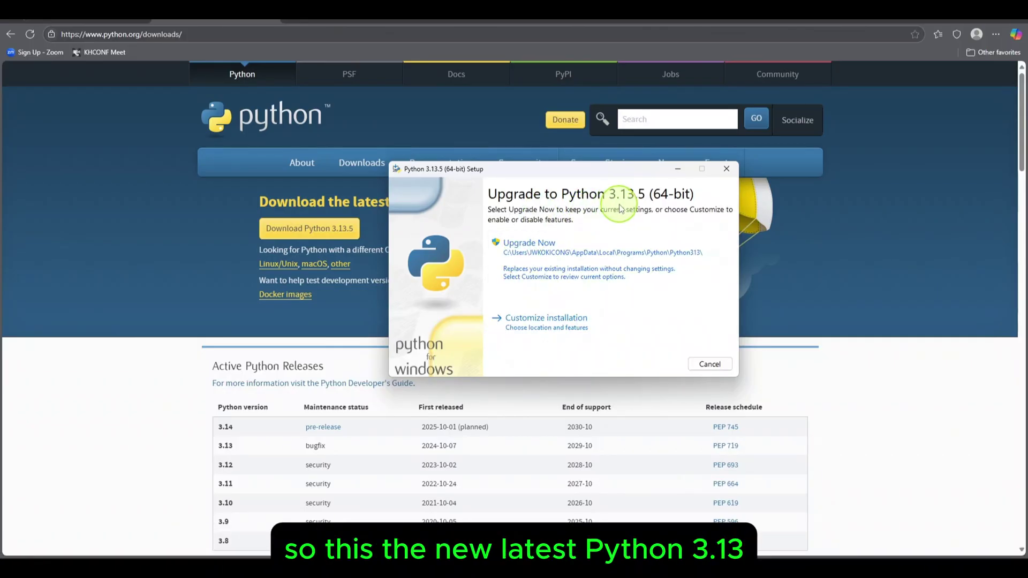
Upgrade the existing Python installation to 3.13.5 (64-bit) and close the finished setup.
{"action": "left_click", "coordinate": [538, 248]}
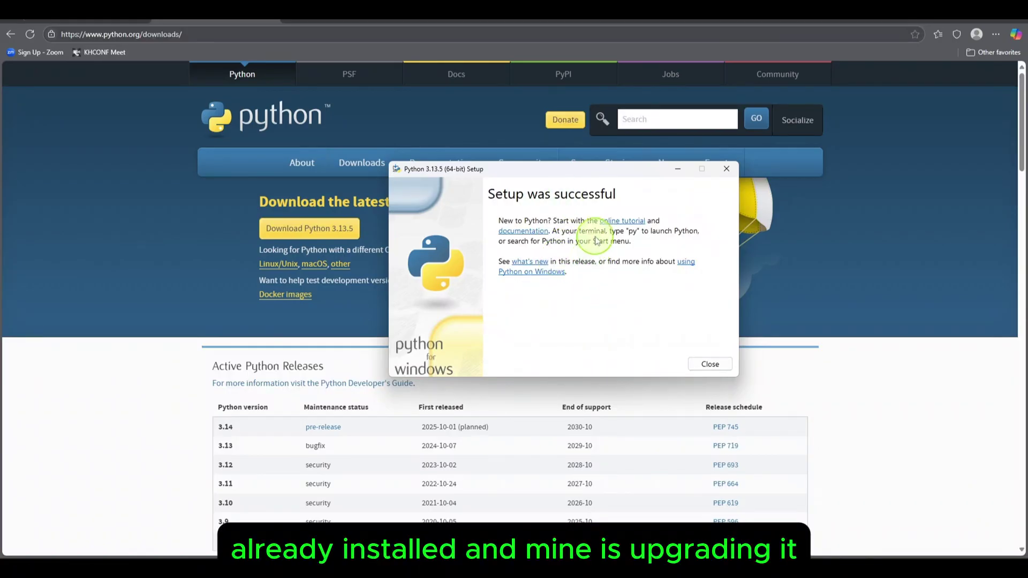
{"action": "left_click", "coordinate": [718, 365]}
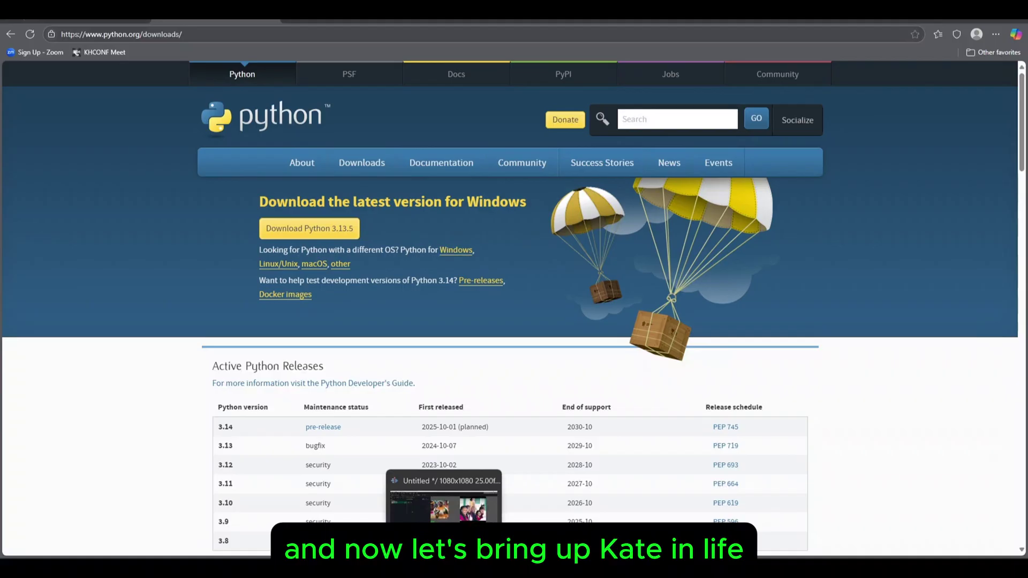
{"action": "left_click", "coordinate": [468, 482]}
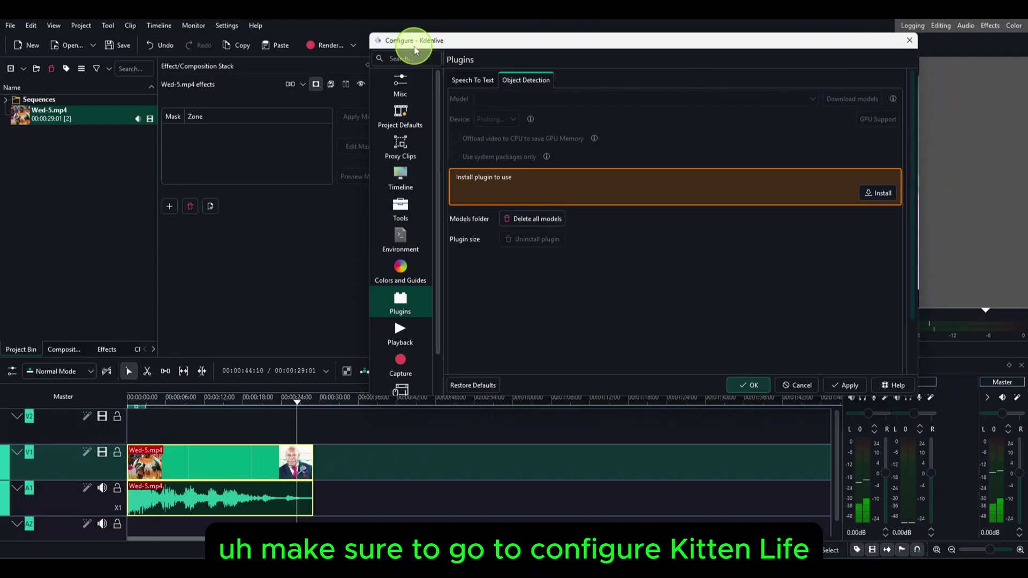
{"action": "left_click", "coordinate": [908, 41]}
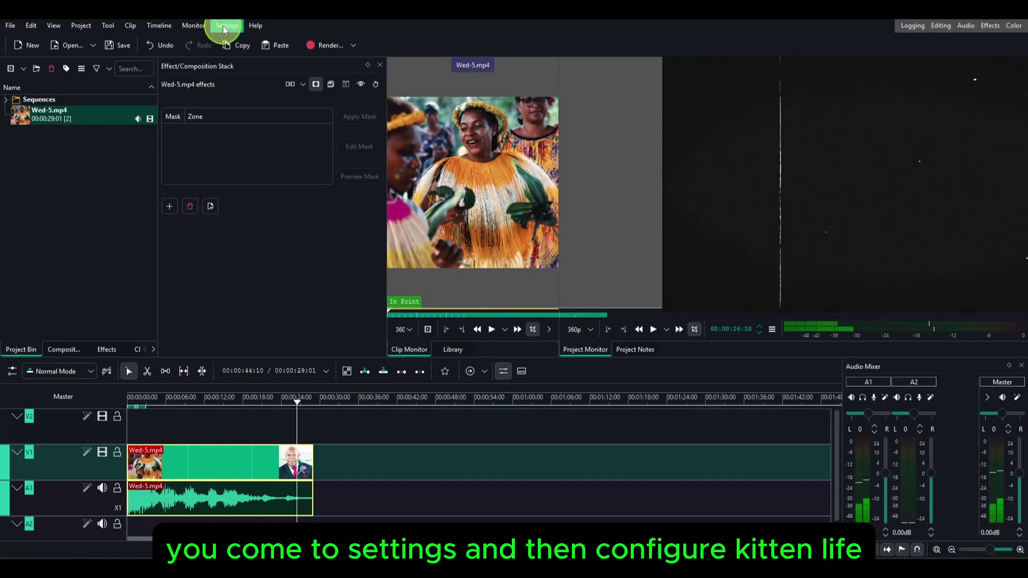
{"action": "left_click", "coordinate": [223, 26]}
{"action": "left_click", "coordinate": [265, 204]}
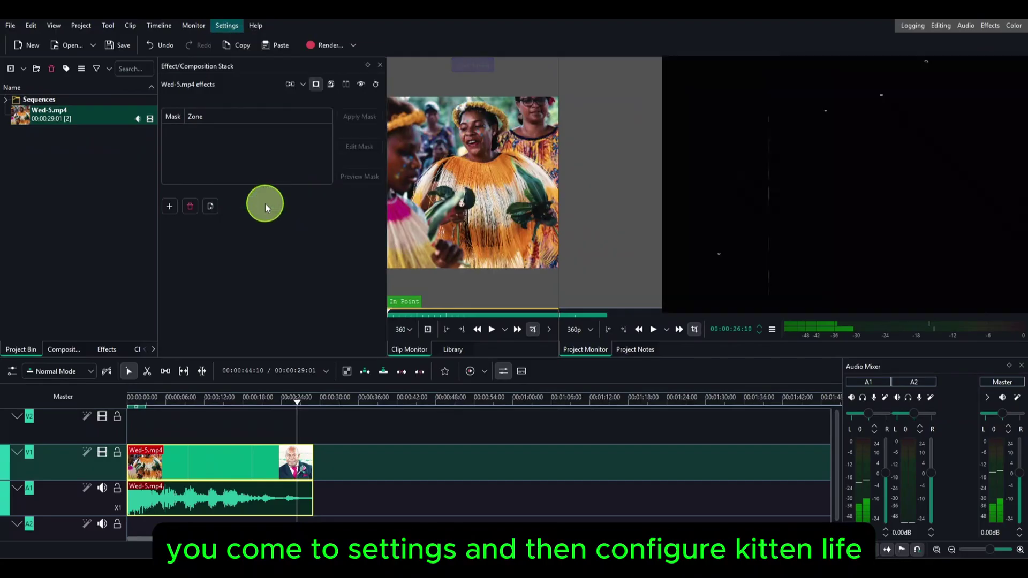
{"action": "left_click_drag", "start_coordinate": [413, 105], "coordinate": [447, 78]}
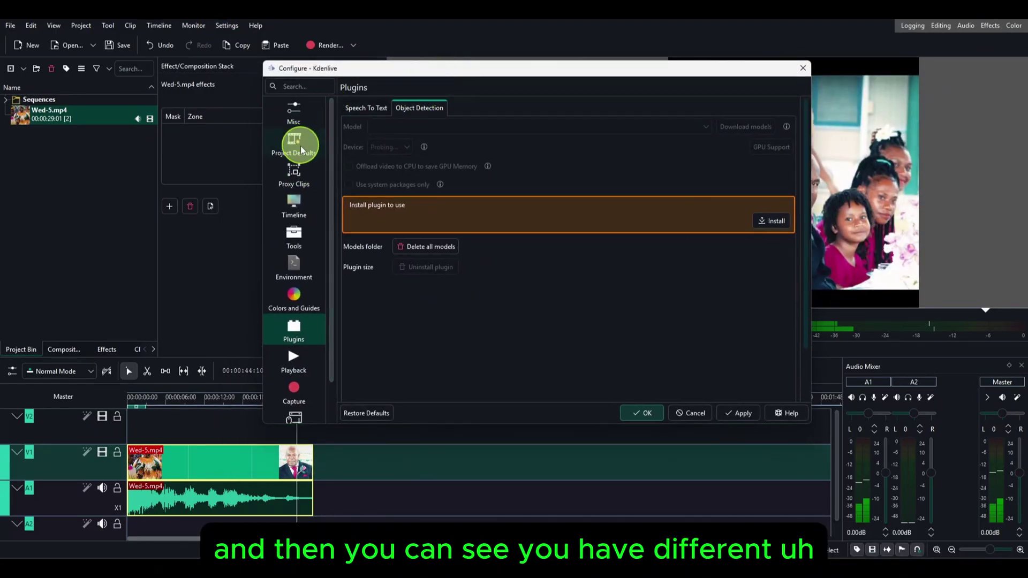
{"action": "scroll", "coordinate": [298, 179], "scroll_direction": "down", "scroll_amount": 1}
{"action": "scroll", "coordinate": [298, 179], "scroll_direction": "up", "scroll_amount": 1}
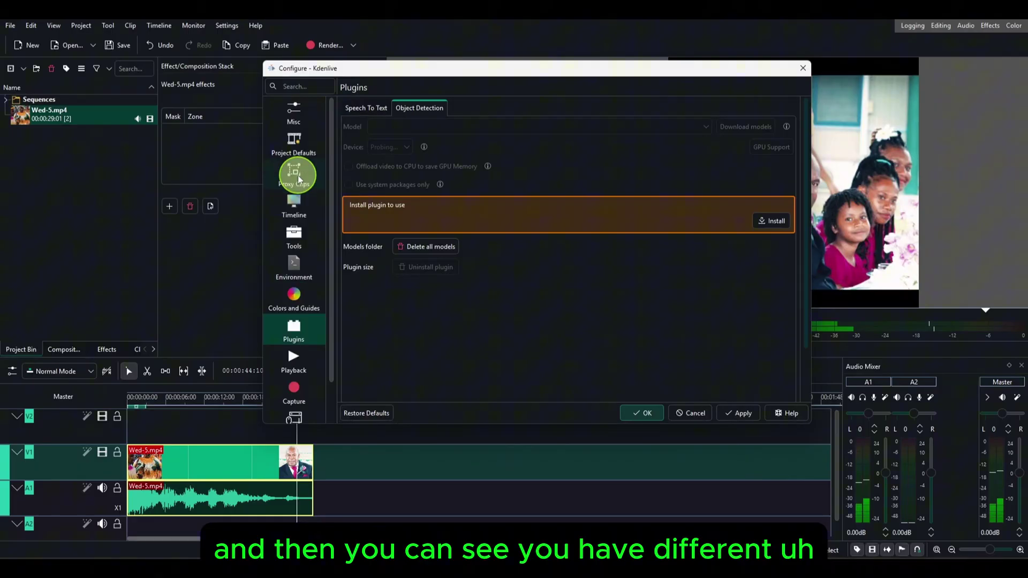
{"action": "left_click", "coordinate": [294, 332]}
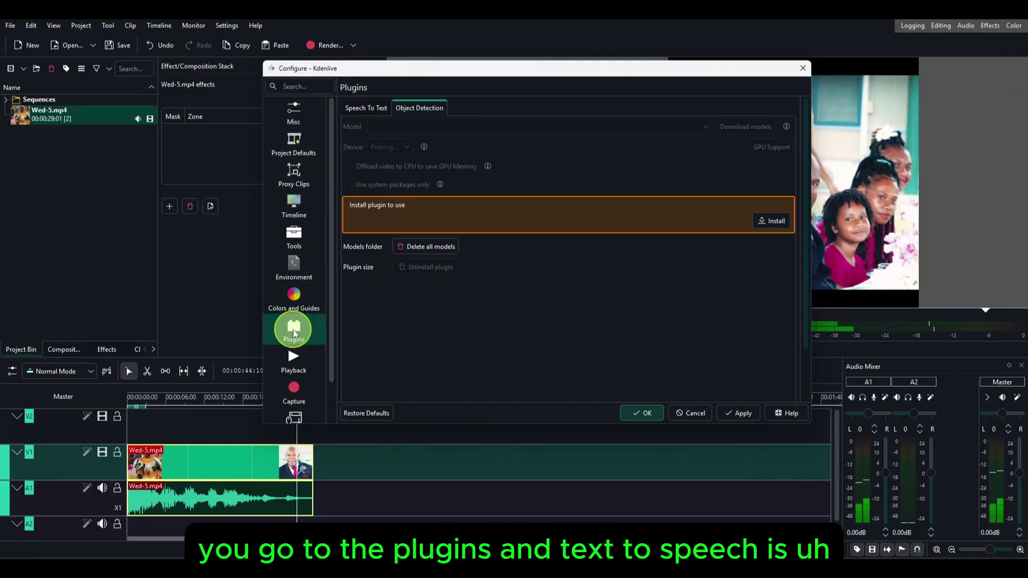
{"action": "left_click", "coordinate": [369, 108]}
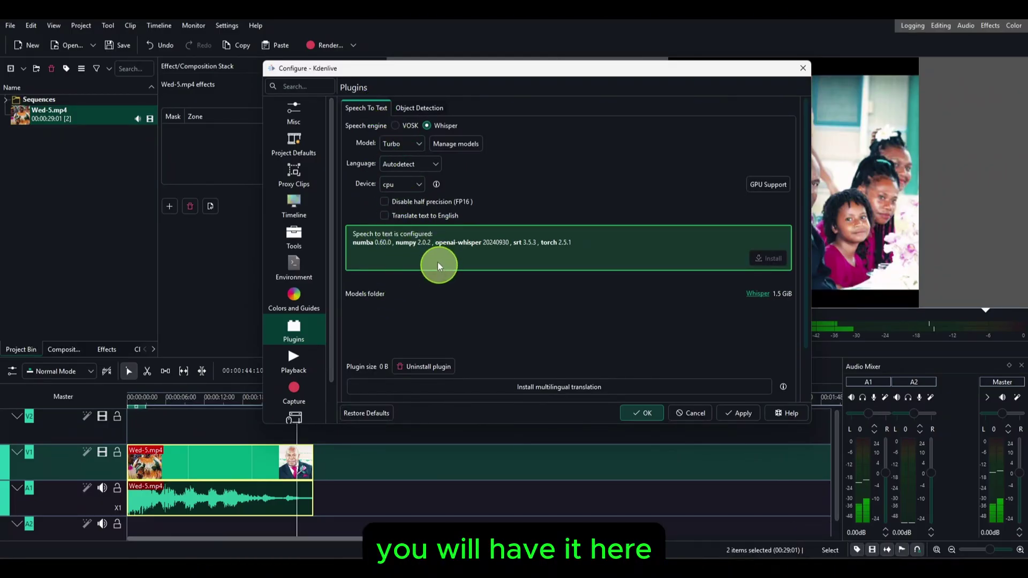
{"action": "left_click", "coordinate": [404, 111]}
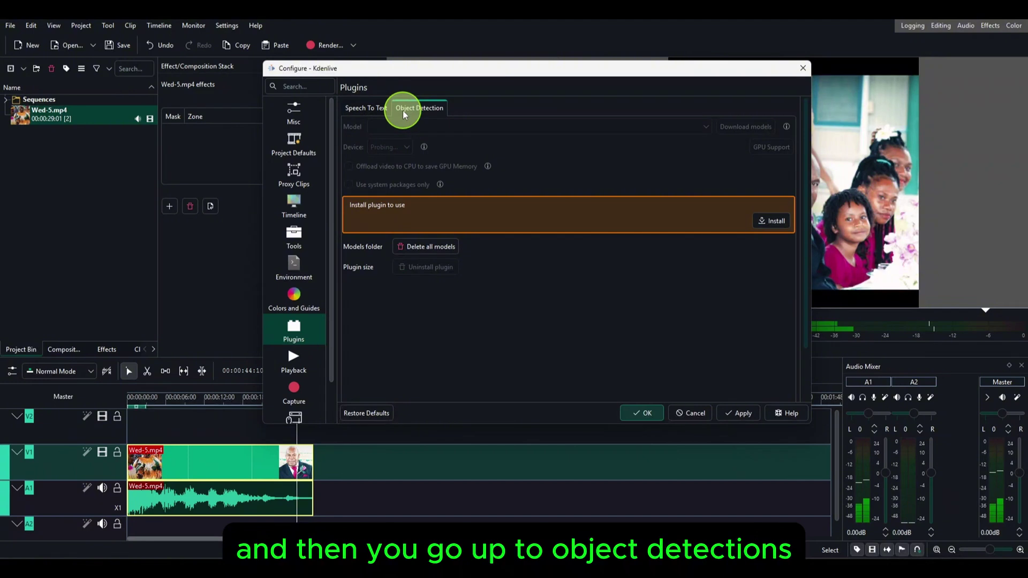
Start the Object Detection plugin install and accept the internet-download warning.
{"action": "left_click", "coordinate": [777, 222]}
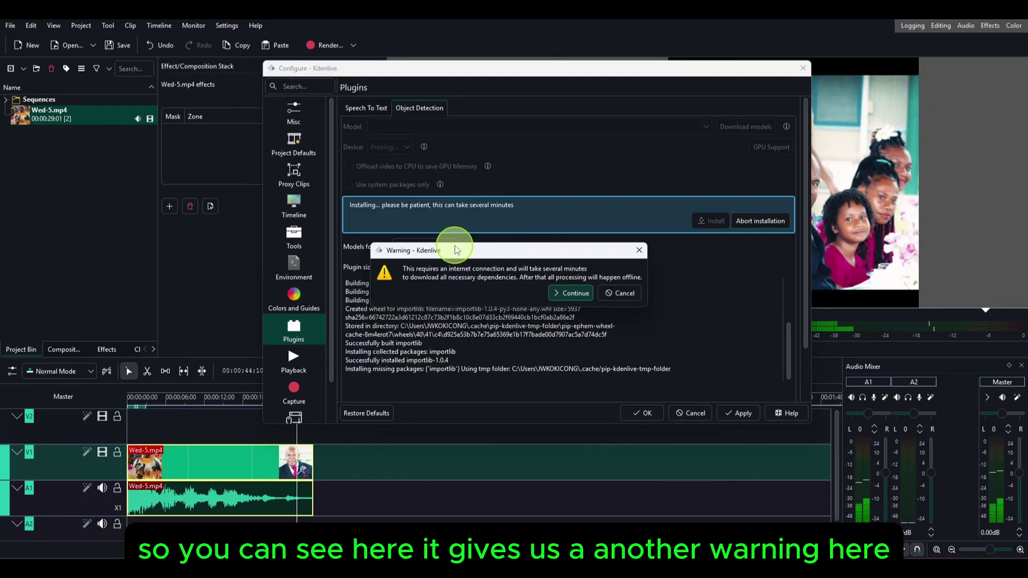
{"action": "left_click_drag", "start_coordinate": [457, 250], "coordinate": [460, 237]}
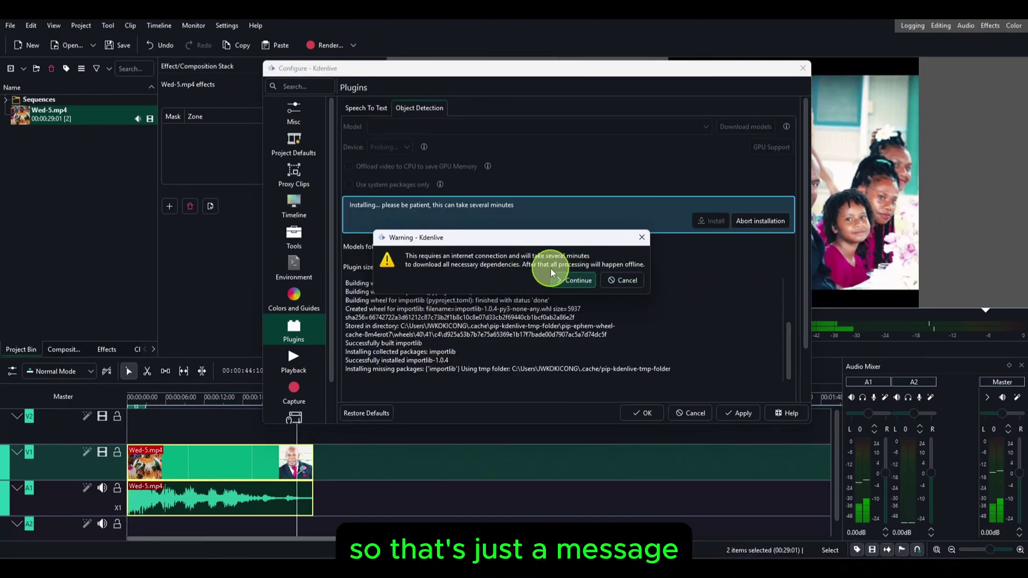
{"action": "left_click", "coordinate": [574, 281]}
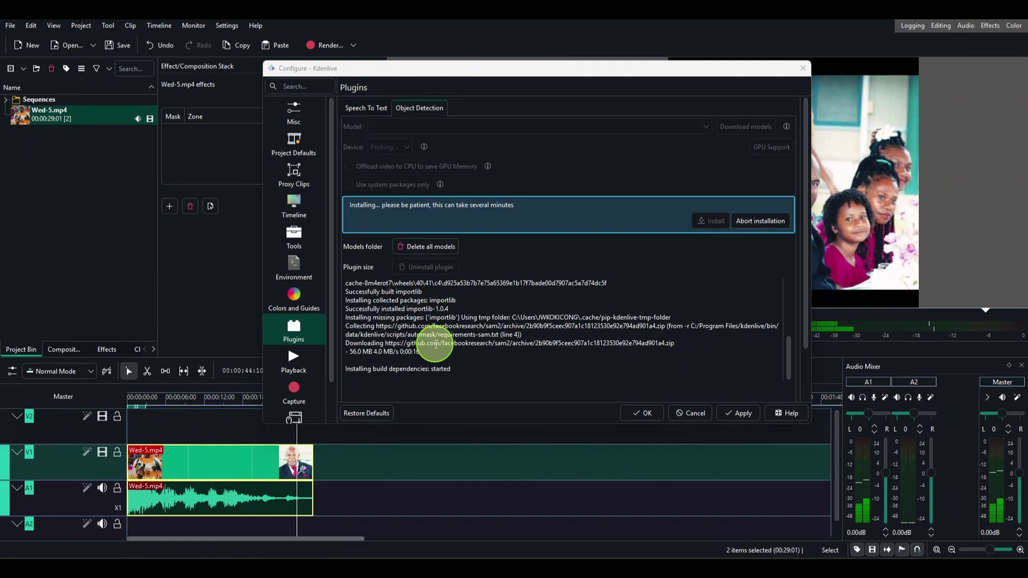
Scroll the install log while the SAM2 plugin installation completes on the cpu device.
{"action": "scroll", "coordinate": [436, 344], "scroll_direction": "down", "scroll_amount": 2}
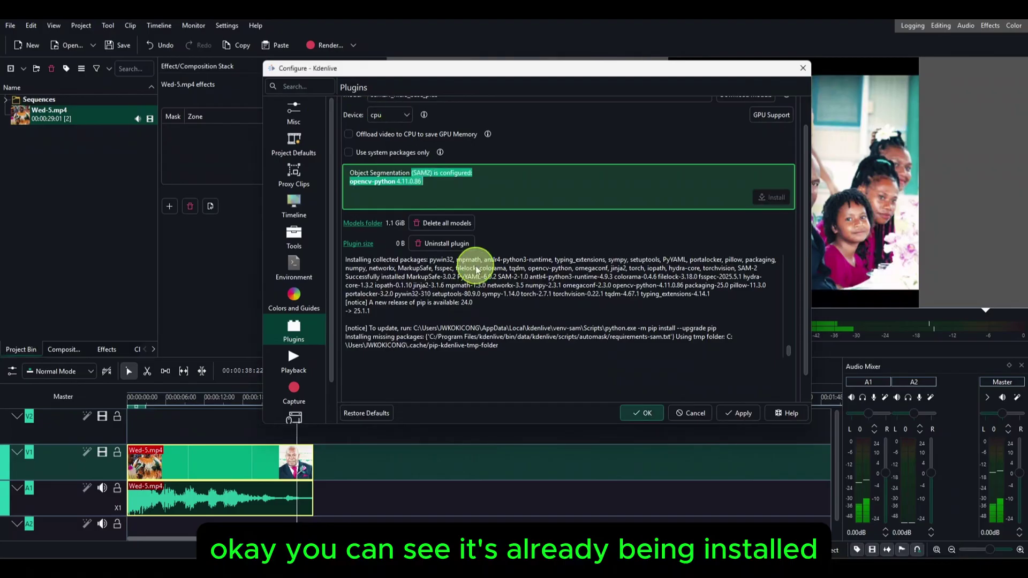
Review the install log and SAM2 configured banner, then apply the Object Detection settings.
{"action": "left_click_drag", "start_coordinate": [478, 268], "coordinate": [464, 303]}
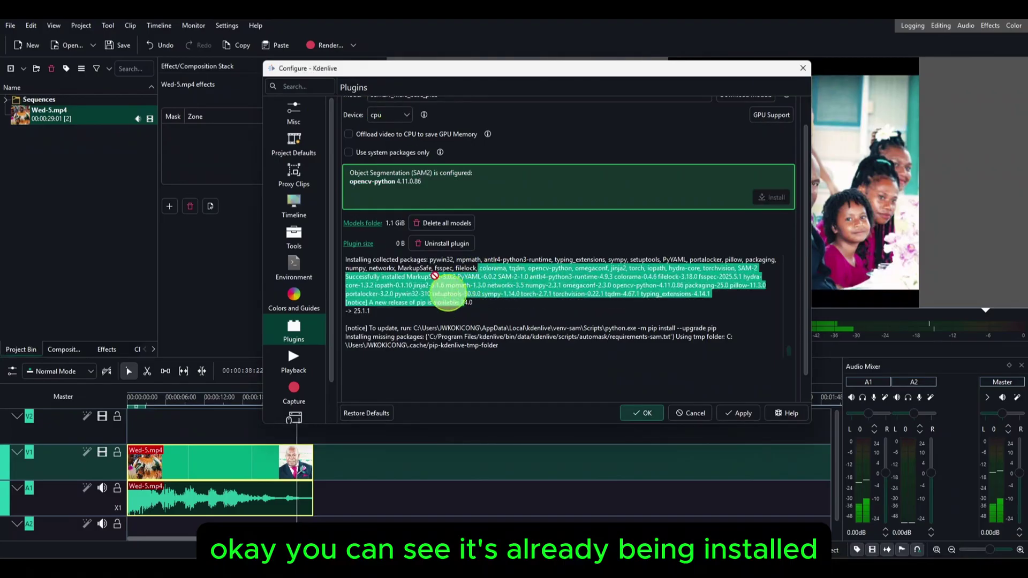
{"action": "left_click", "coordinate": [464, 190]}
{"action": "left_click", "coordinate": [533, 310]}
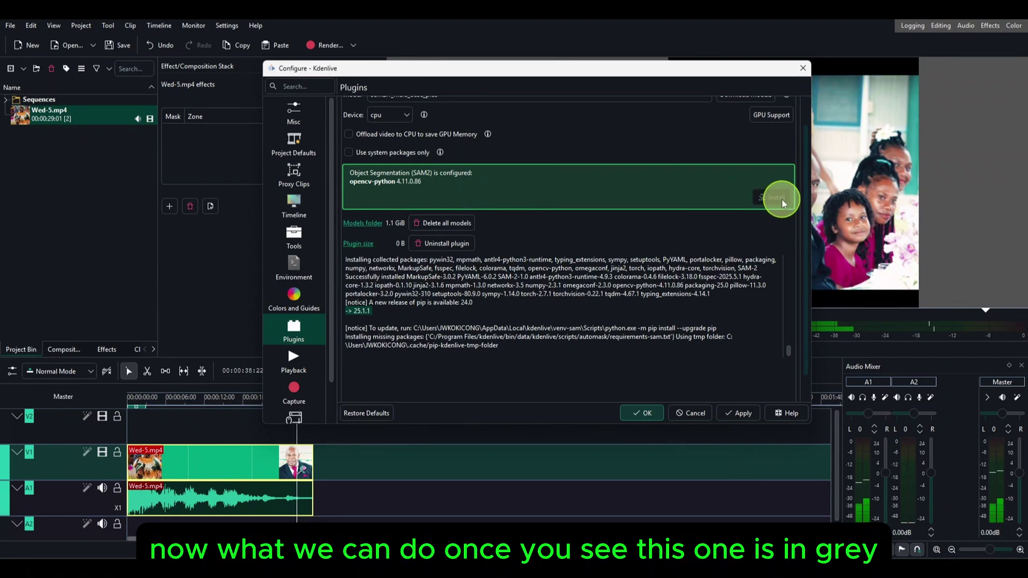
{"action": "left_click", "coordinate": [652, 186]}
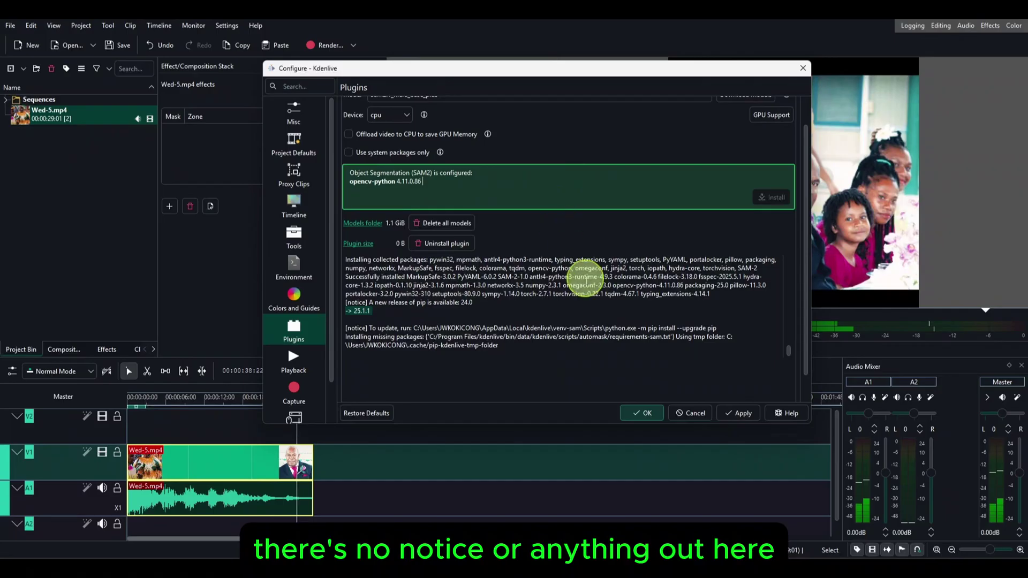
{"action": "left_click", "coordinate": [728, 414]}
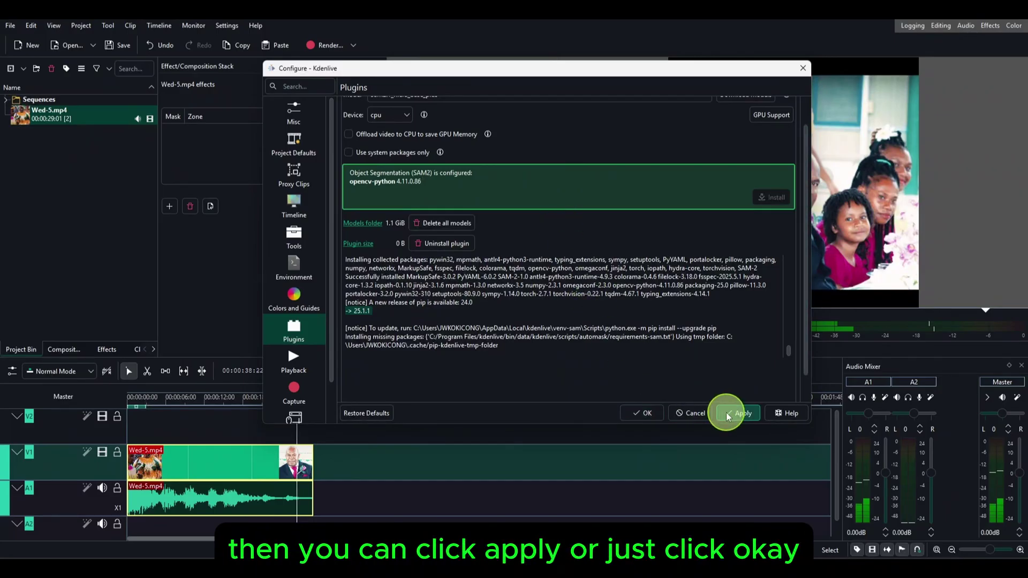